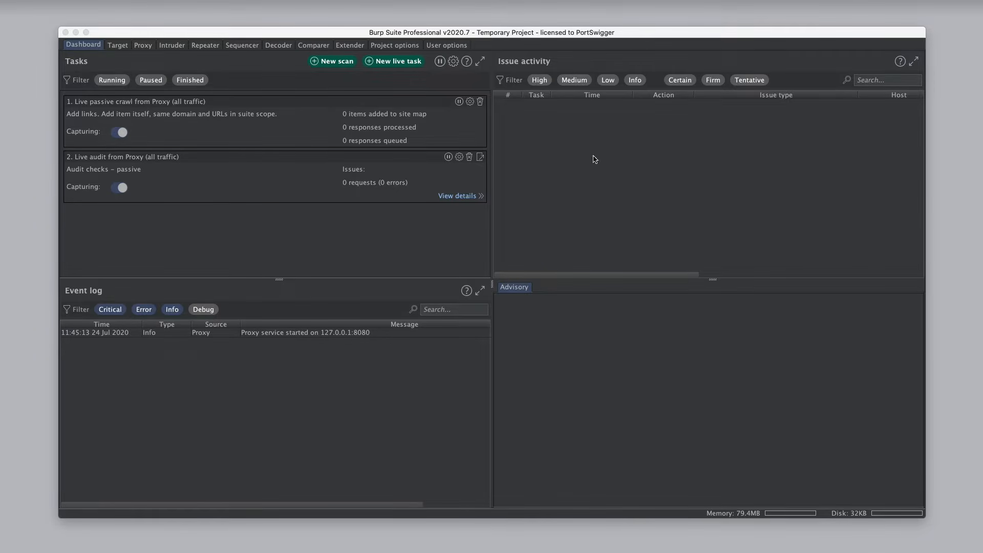
- Look through the Proxy tool's HTTP history, WebSockets history and options, returning to its Intercept view
click(144, 45)
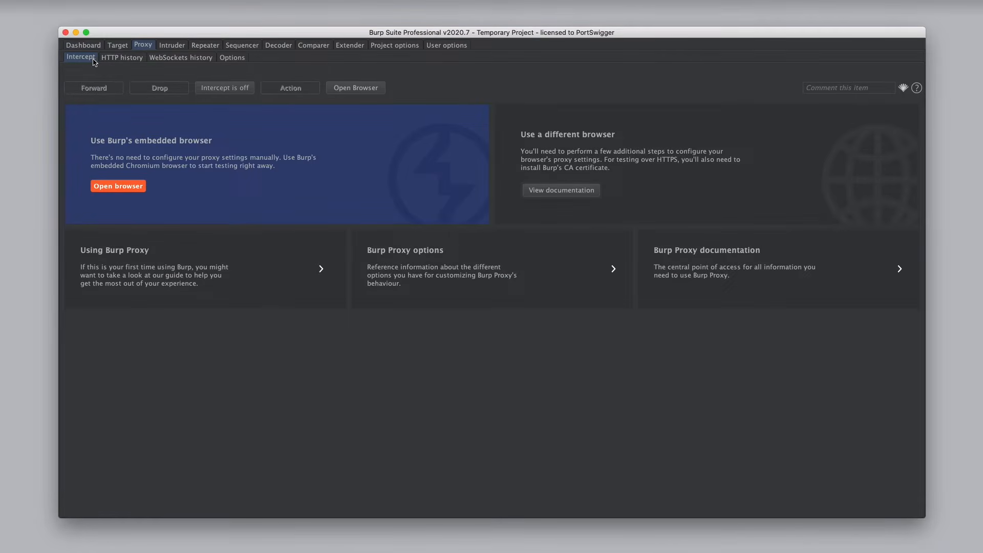
click(125, 61)
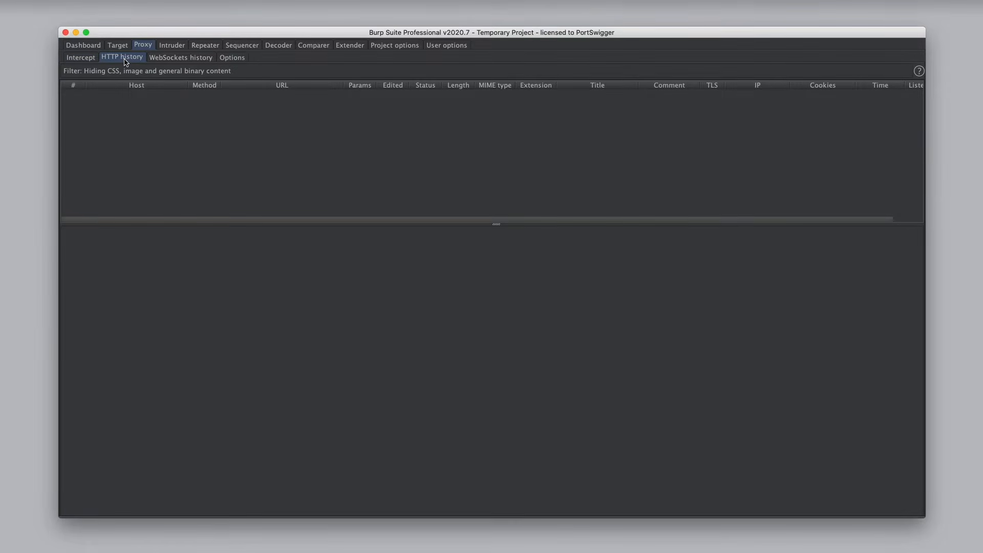
click(160, 61)
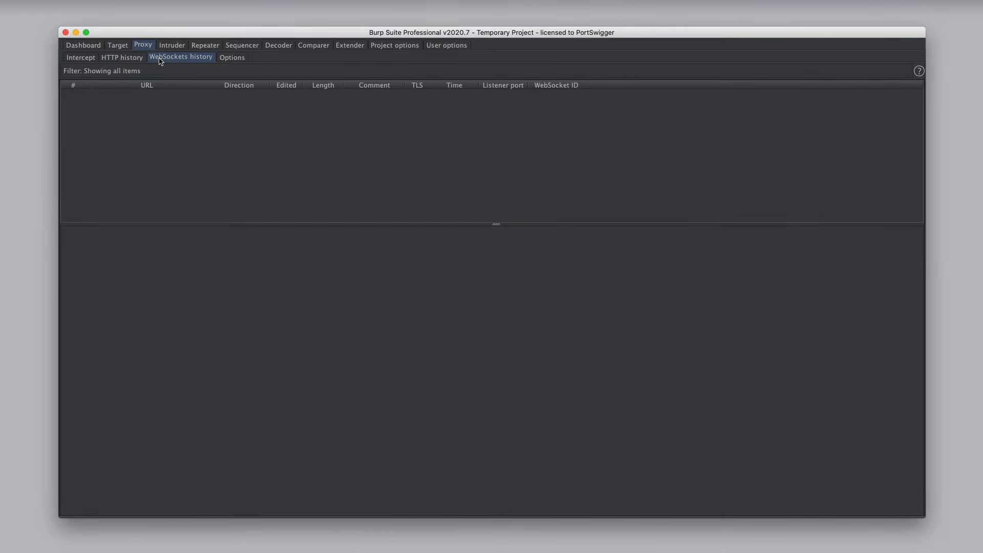
click(241, 60)
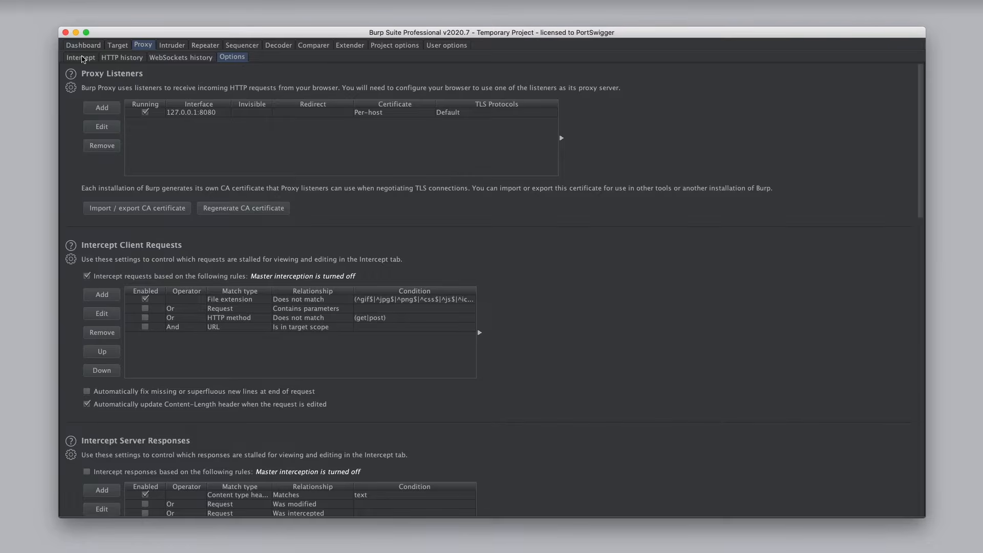
click(82, 60)
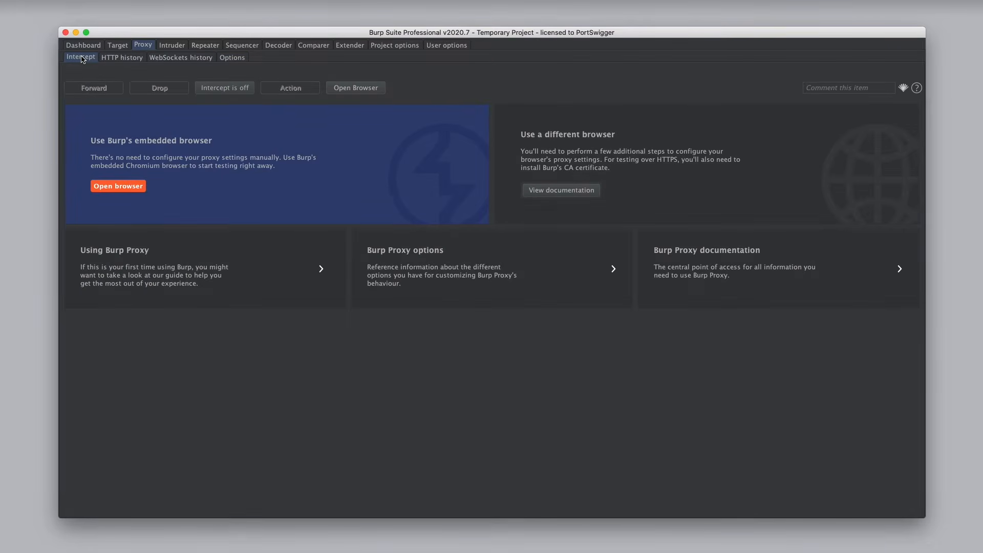
- Launch Burp's embedded browser and request portswigger.net in it
click(124, 187)
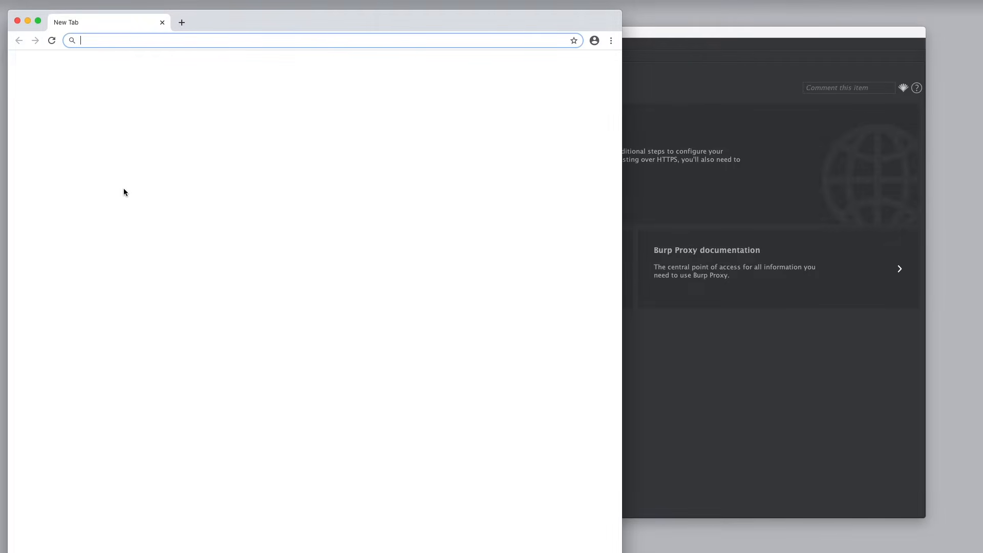
text(por)
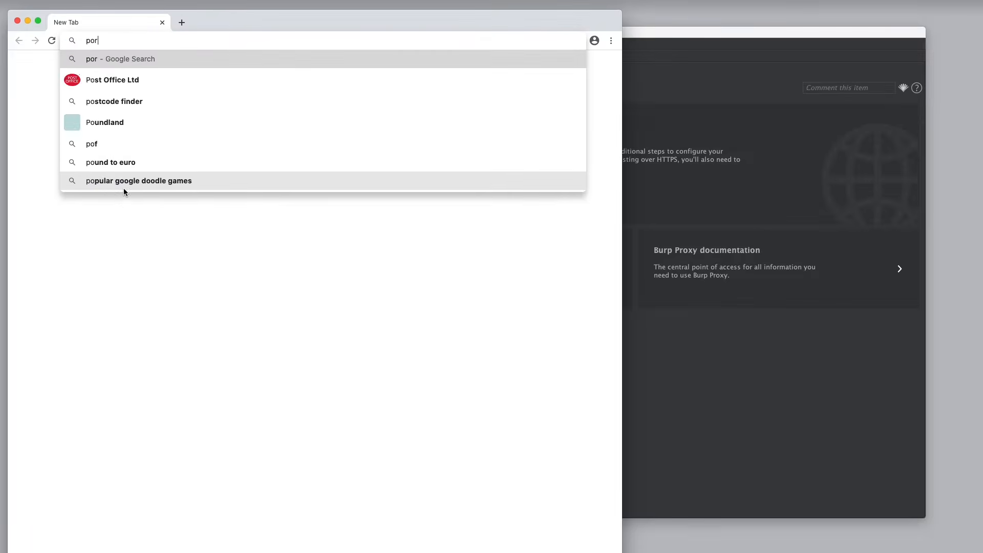
text(tswigger.net)
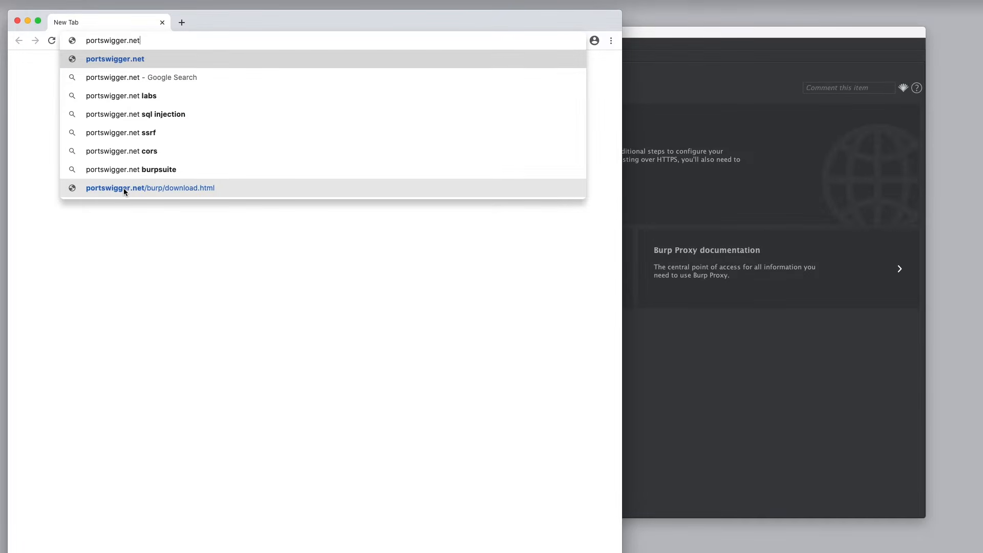
key(Return)
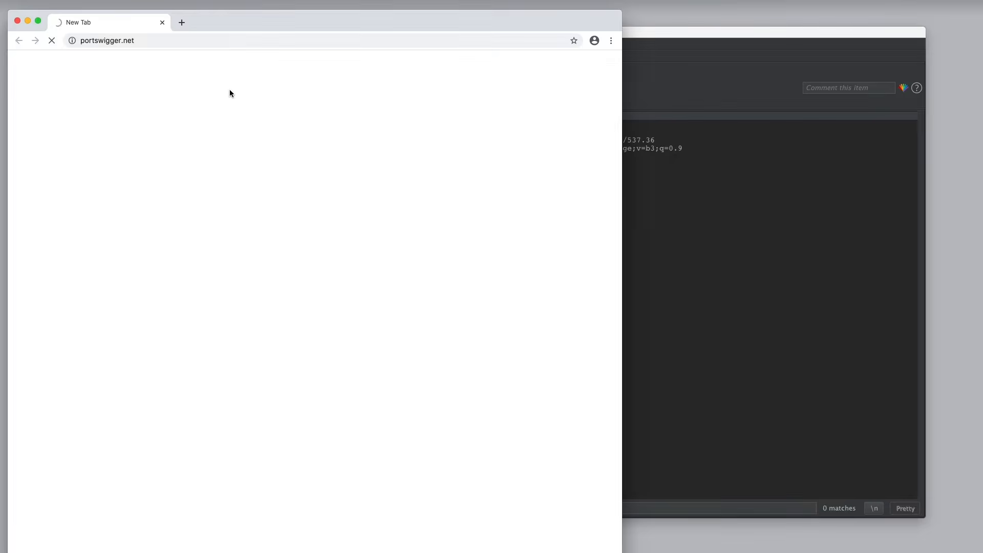
- Switch to Burp Suite and try adding ccc to the intercepted request's path, restoring the original path
click(638, 54)
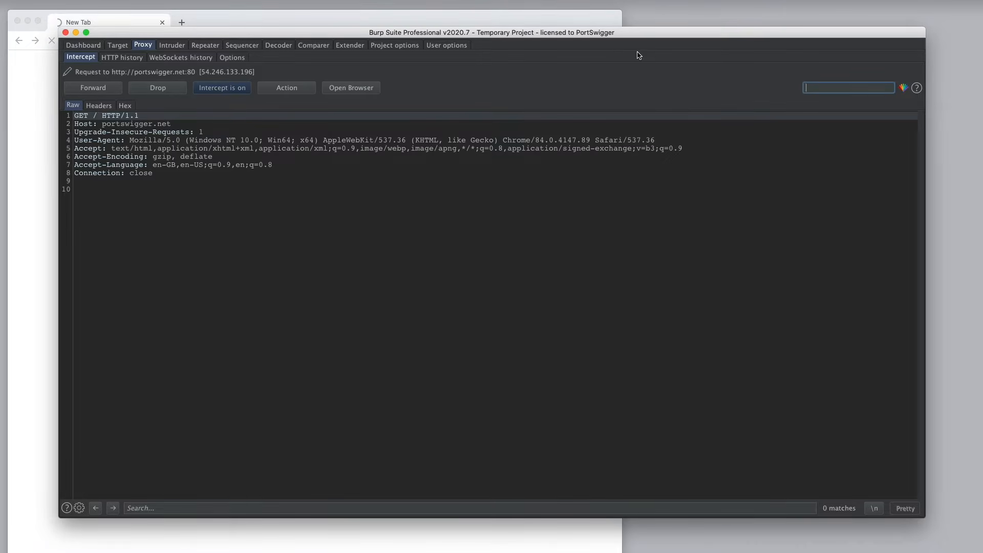
click(98, 116)
text(ccc)
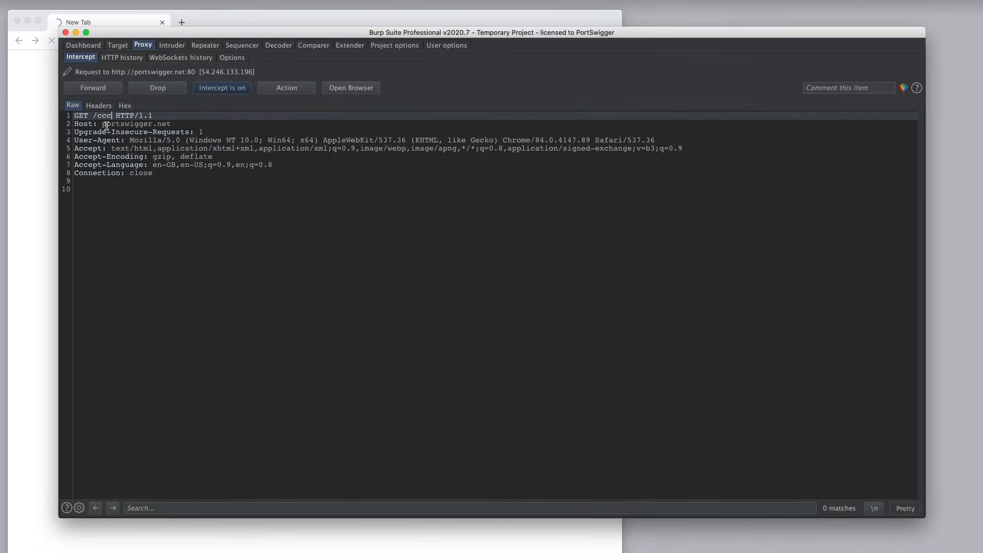
key(BackSpace)
key(BackSpace)
key(BackSpace)
- Forward the intercepted requests one at a time and check the portswigger.net page in the embedded browser
click(306, 93)
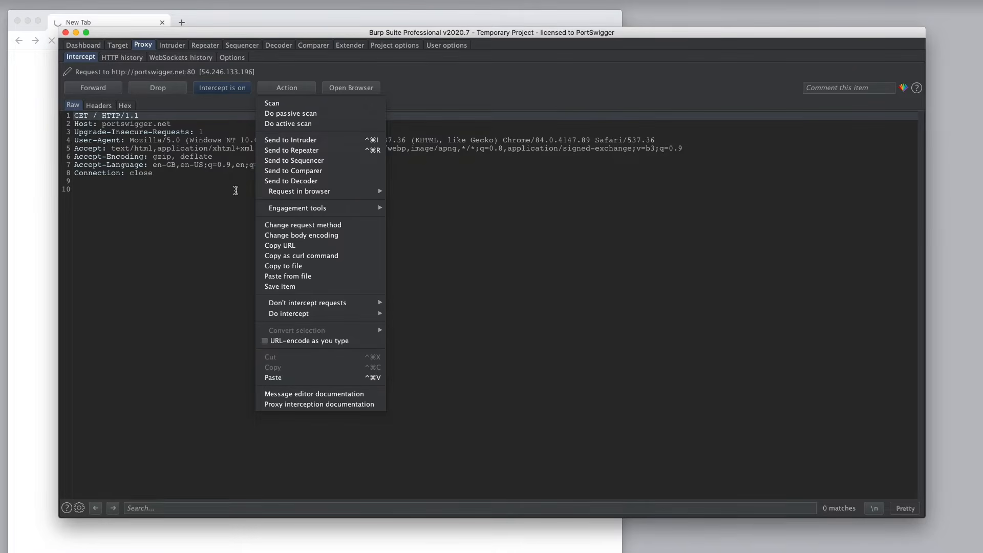
click(229, 204)
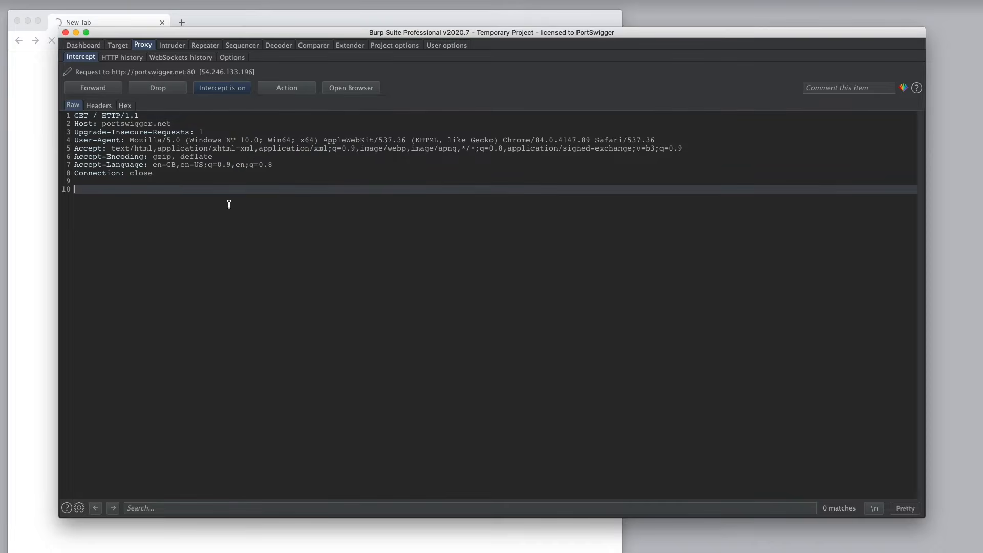
click(109, 91)
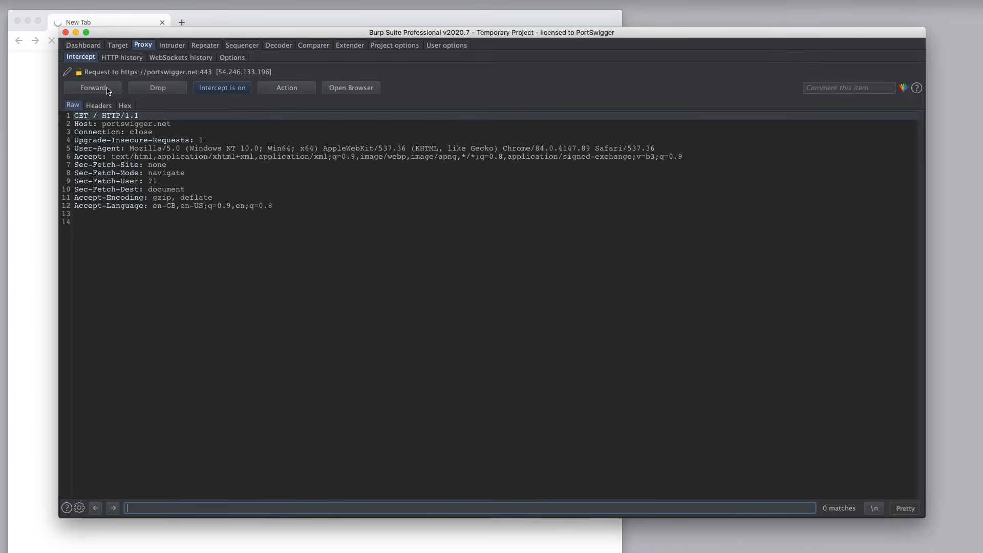
click(109, 91)
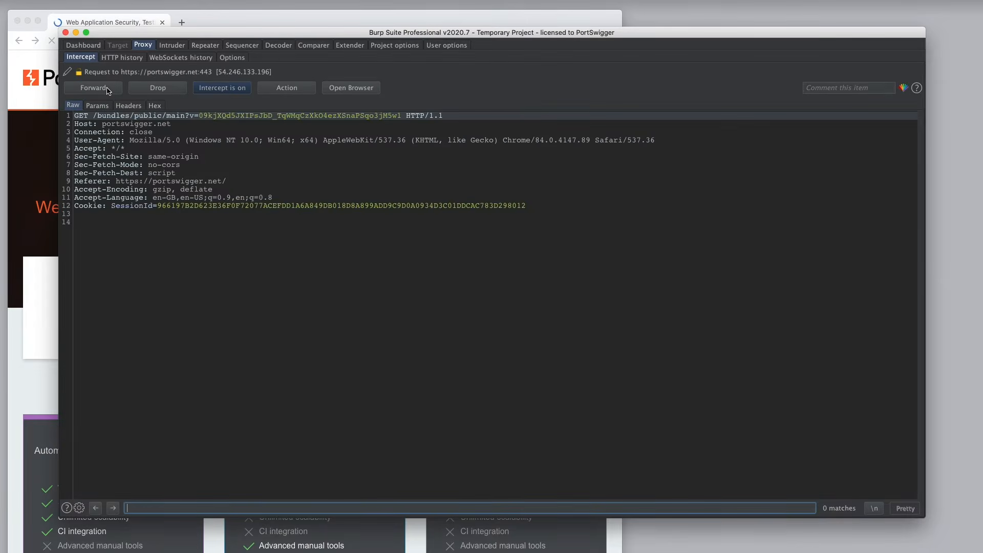
click(108, 91)
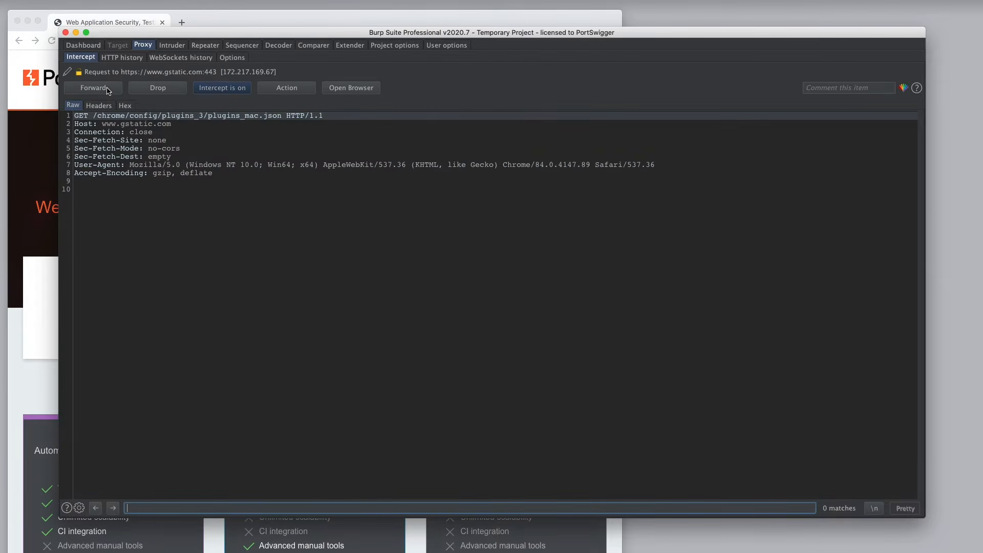
click(109, 91)
click(108, 91)
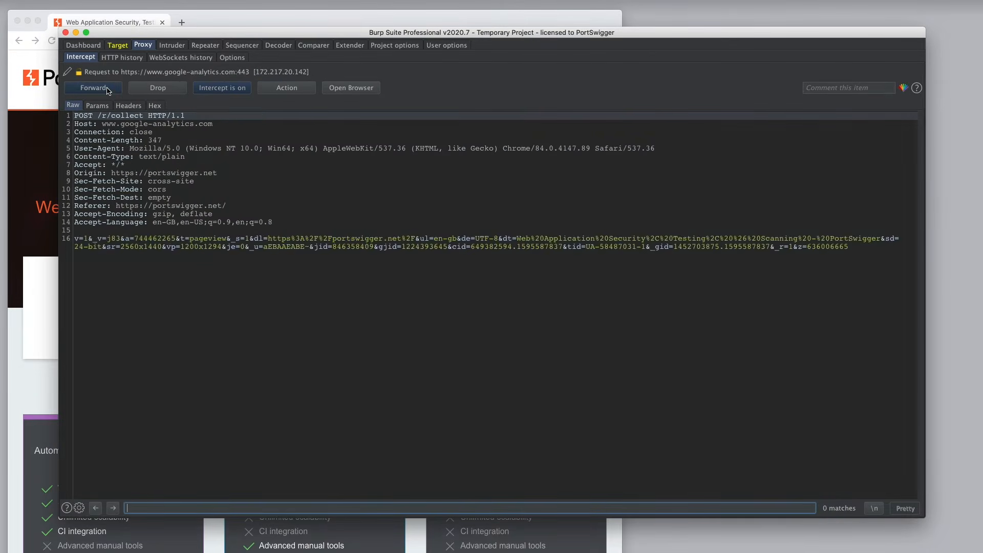
click(108, 91)
click(109, 91)
click(109, 91)
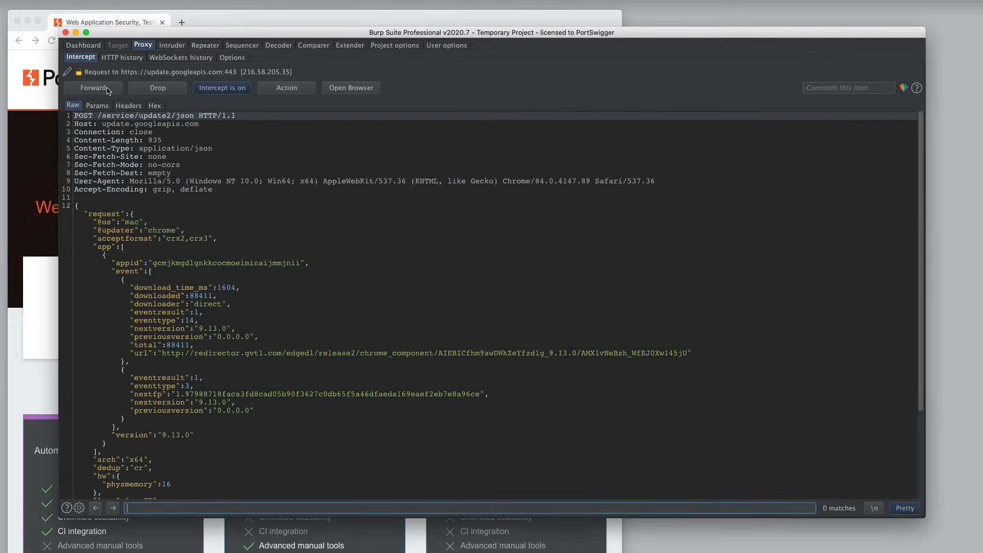
click(108, 91)
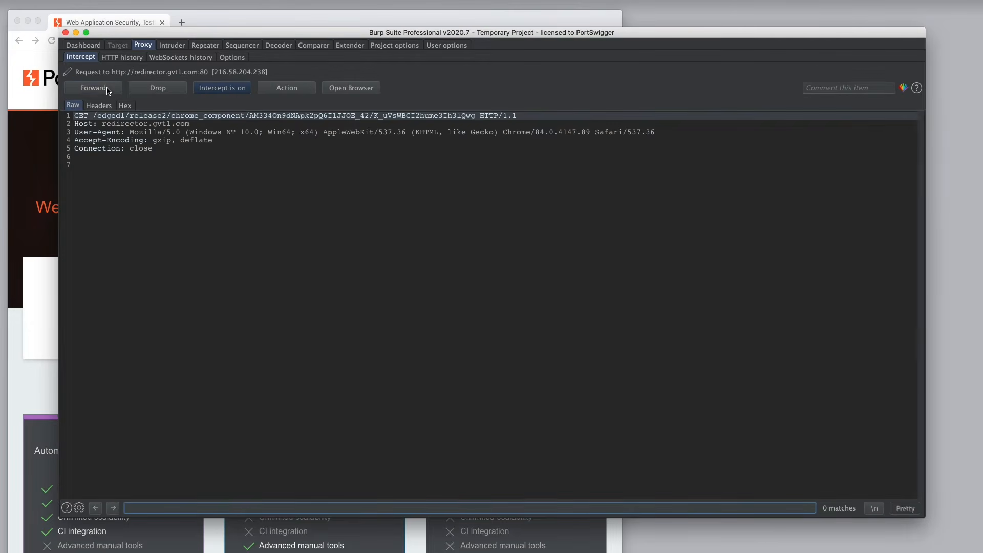
click(108, 92)
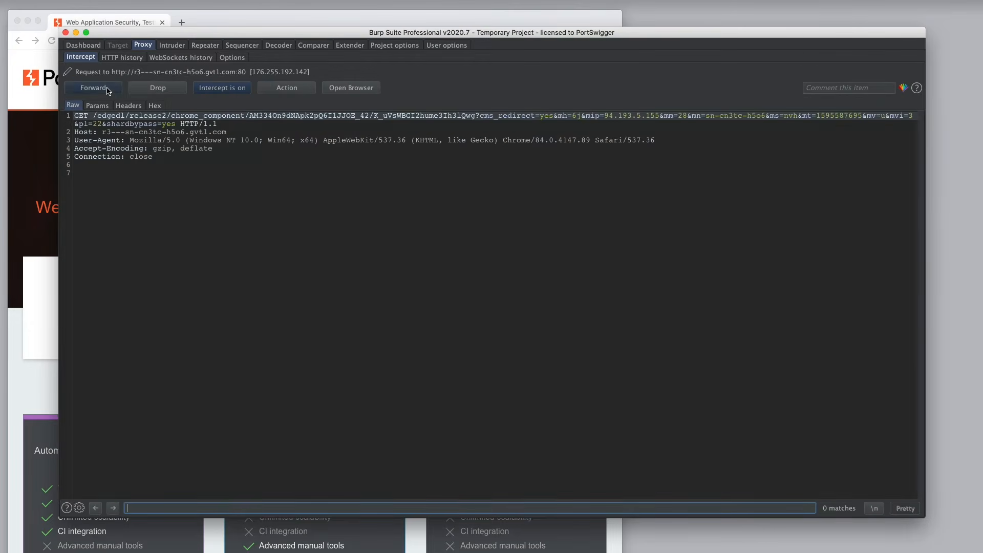
click(108, 91)
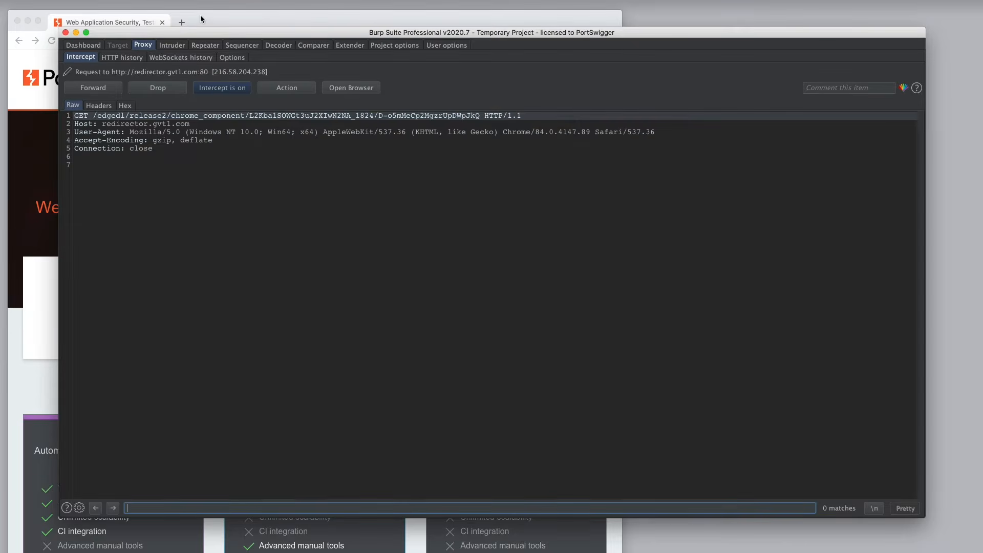
click(200, 14)
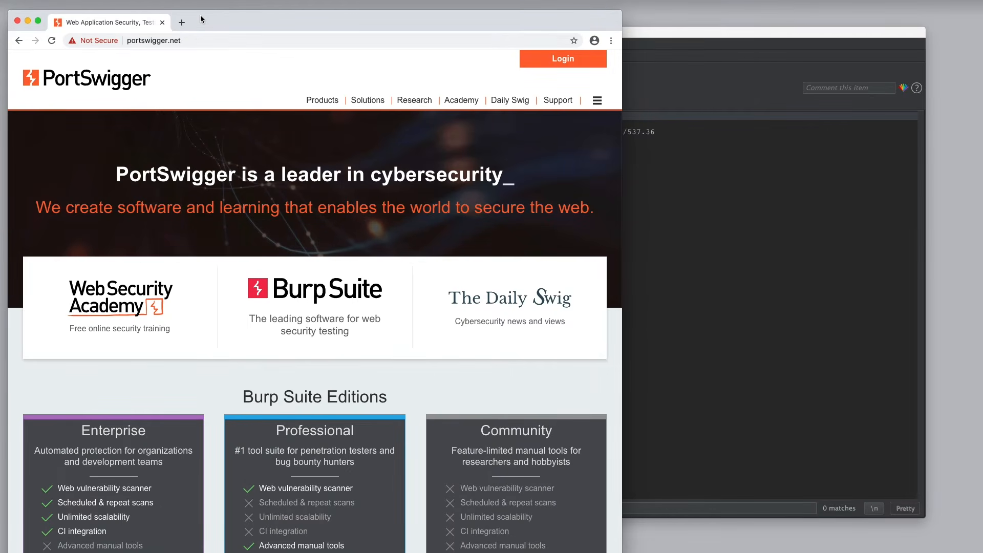
- Return to Burp Suite, forward the remaining held requests and turn interception off
click(670, 92)
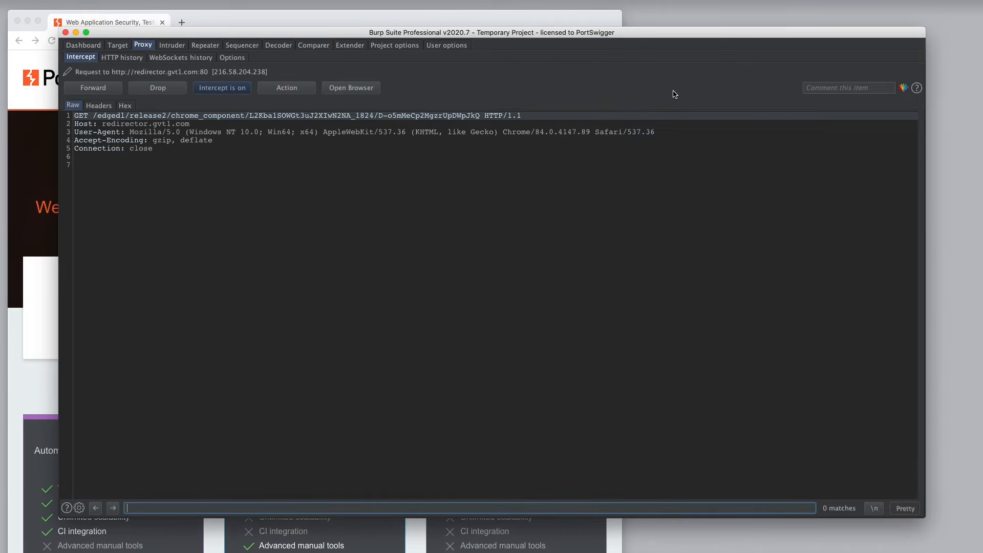
click(96, 91)
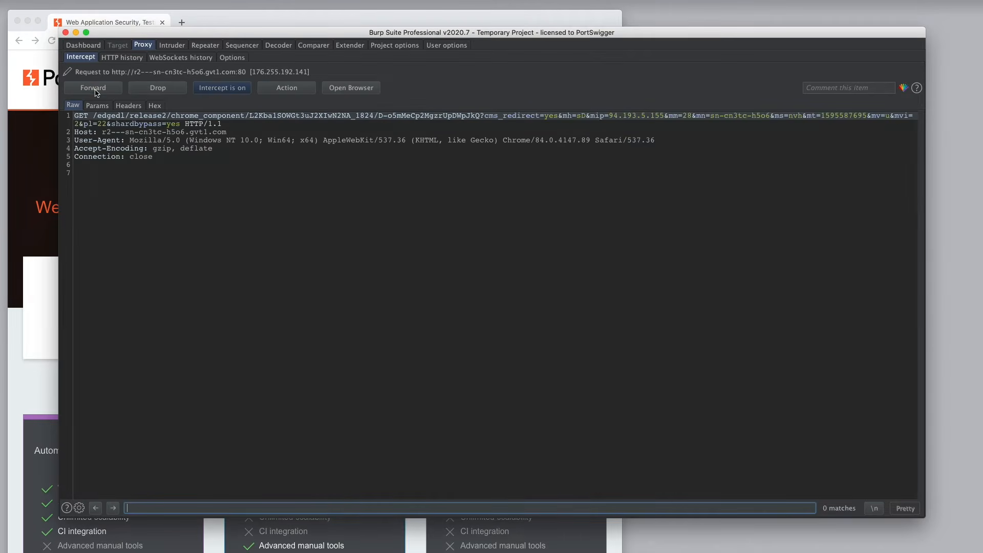
click(97, 93)
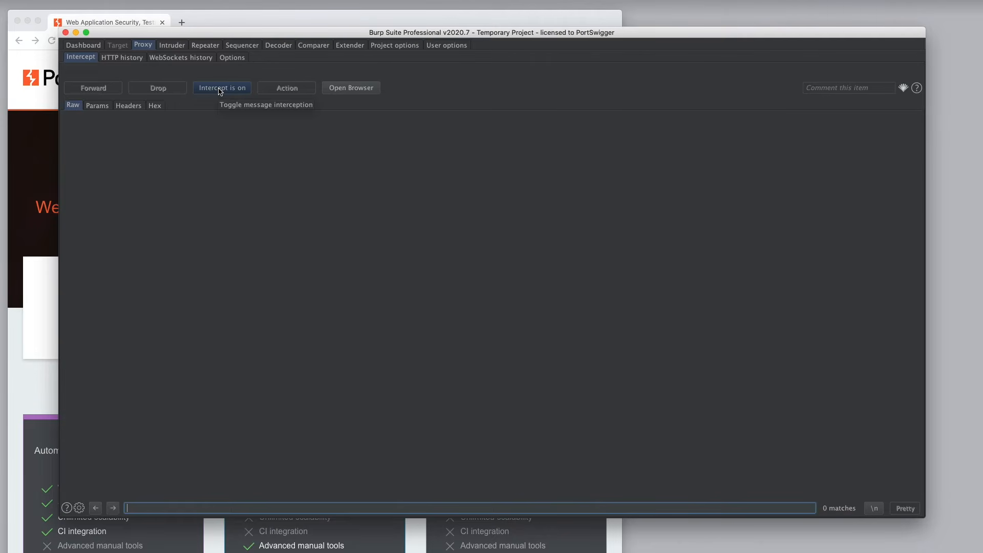
click(220, 90)
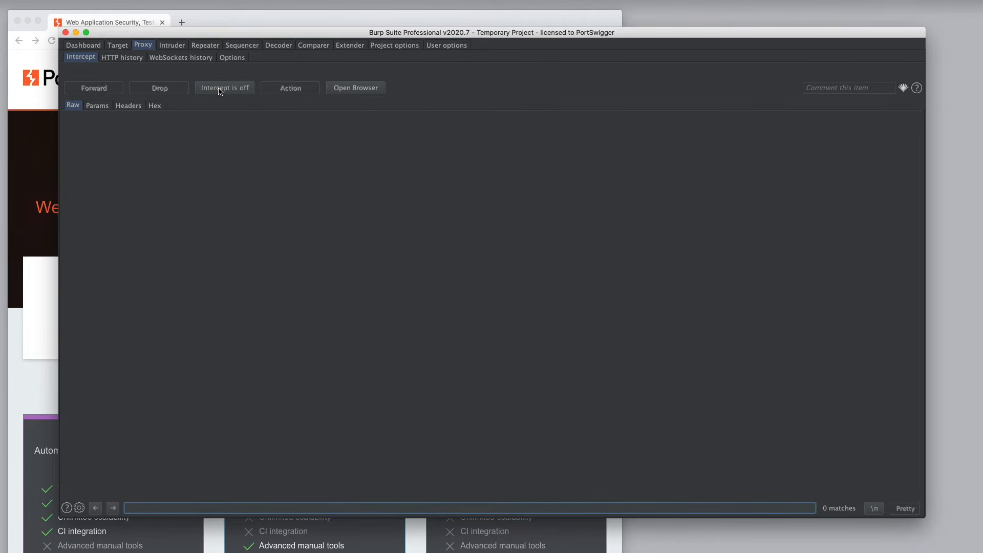
- Reload the portswigger.net page in the embedded browser and return to Burp Suite
click(128, 21)
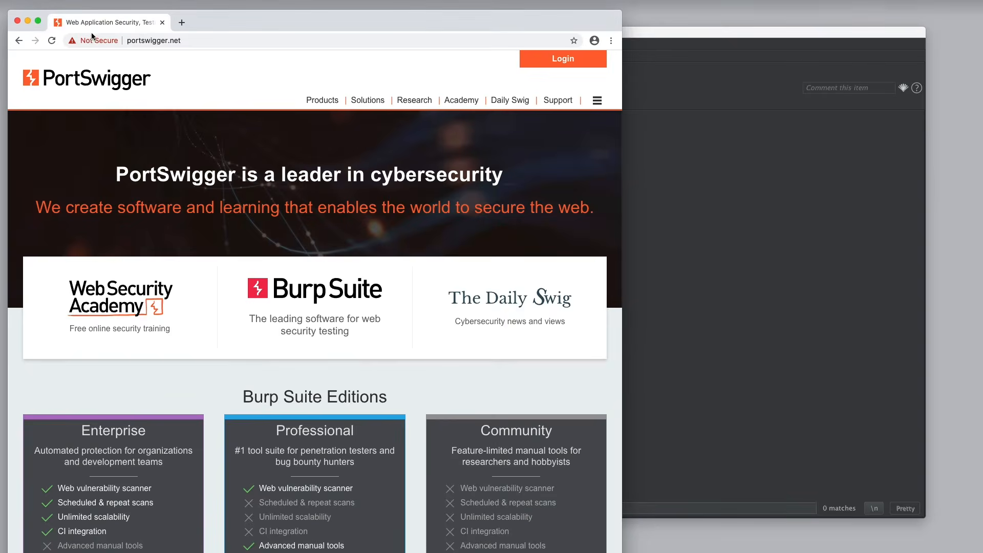
click(52, 42)
click(645, 157)
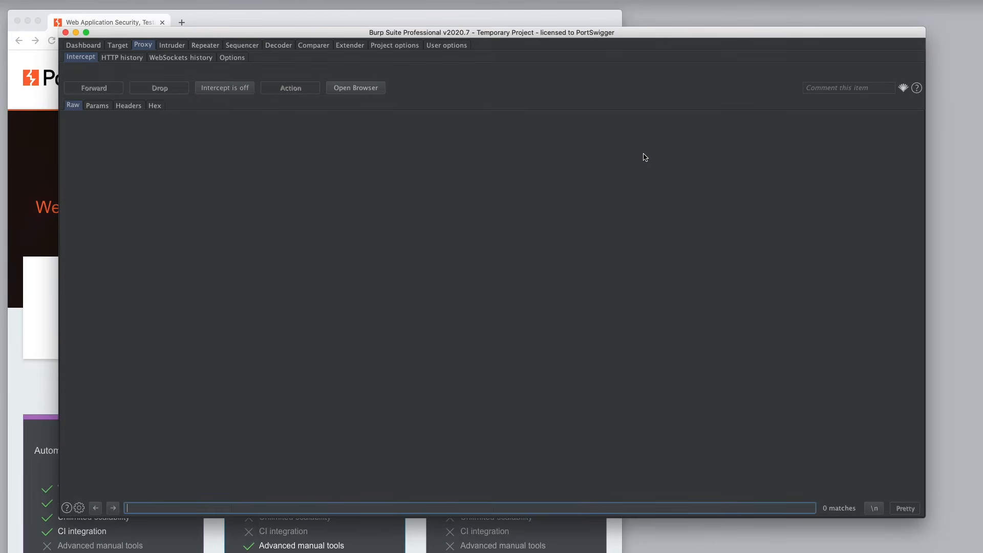
- Turn interception on and reload the portswigger.net page in the embedded browser
click(238, 88)
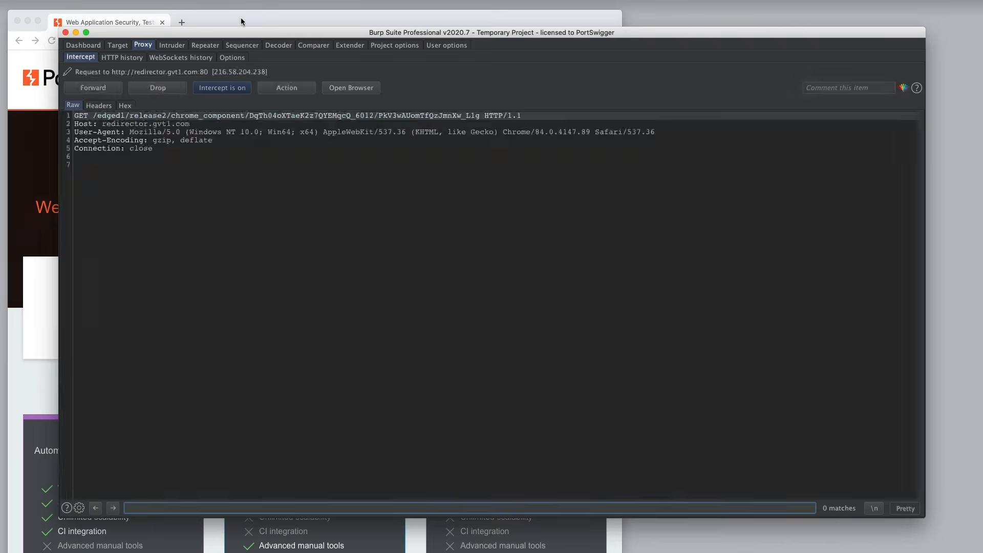
click(240, 18)
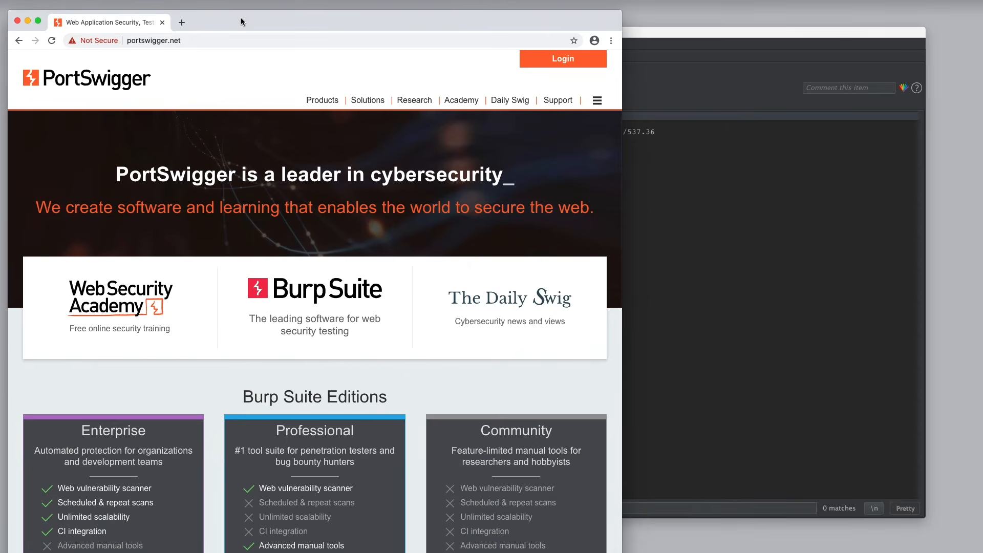
click(52, 40)
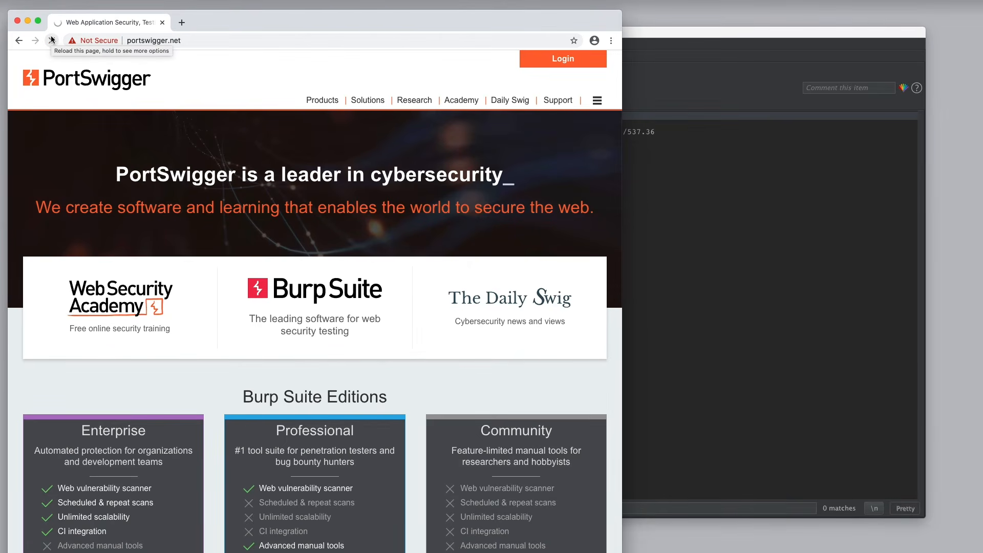
- Switch back to Burp Suite and turn interception off again
click(621, 193)
click(226, 88)
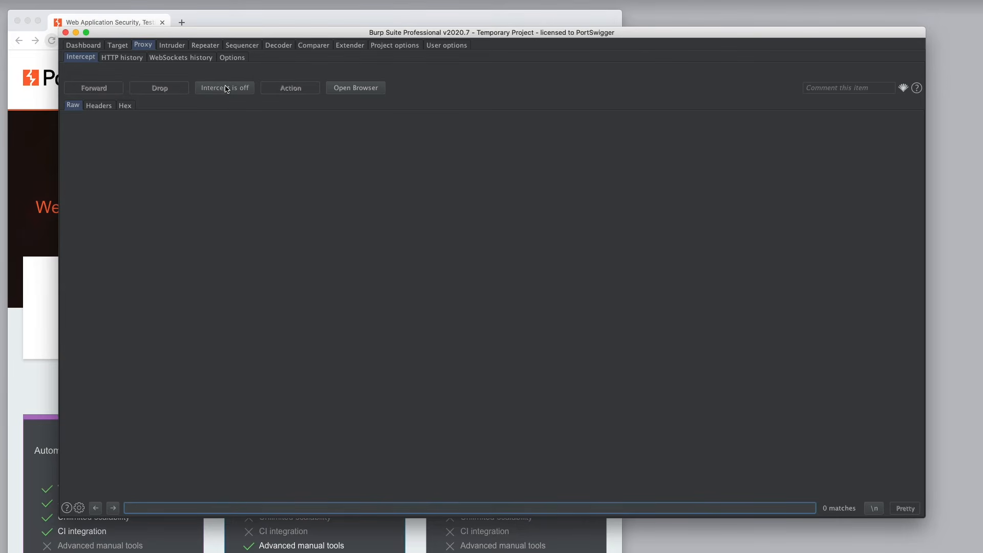
- In the Proxy options, review the match types offered for a new client request interception rule, and discard the rule without adding it
click(231, 58)
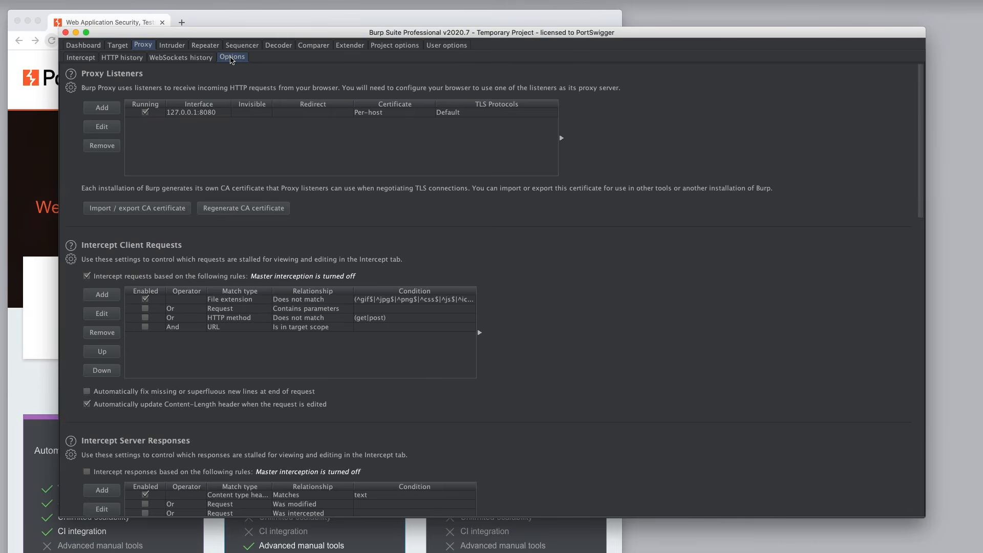
scroll(489, 259, down, 6)
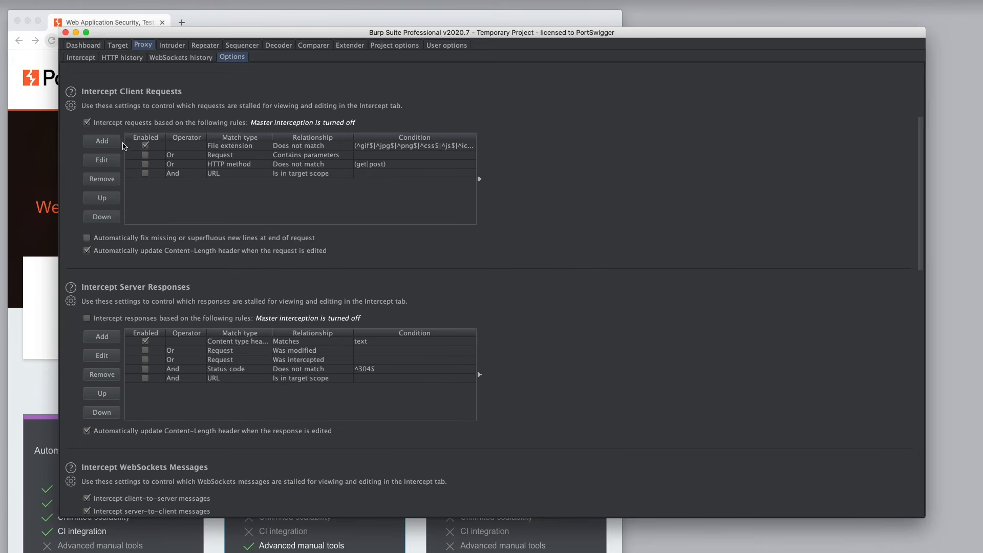
click(113, 143)
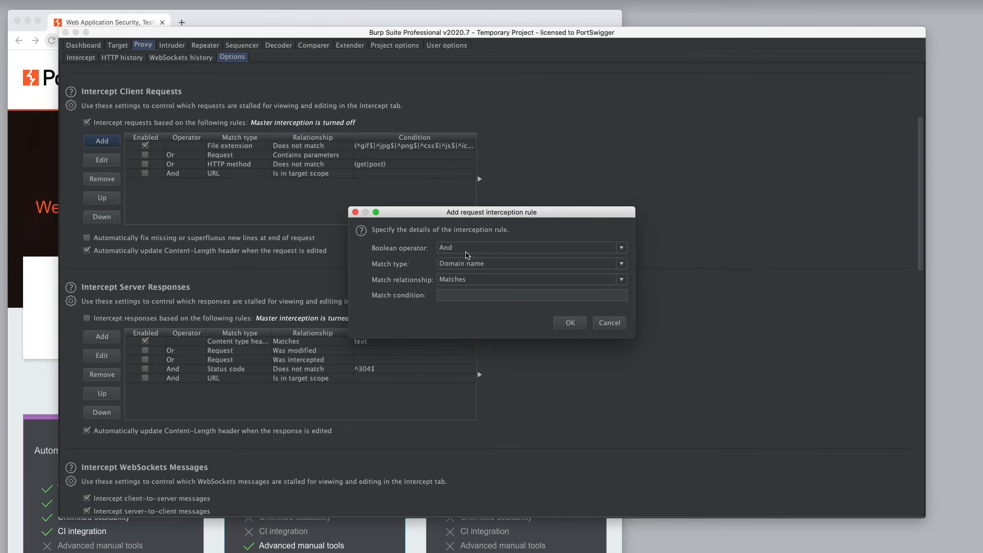
click(473, 264)
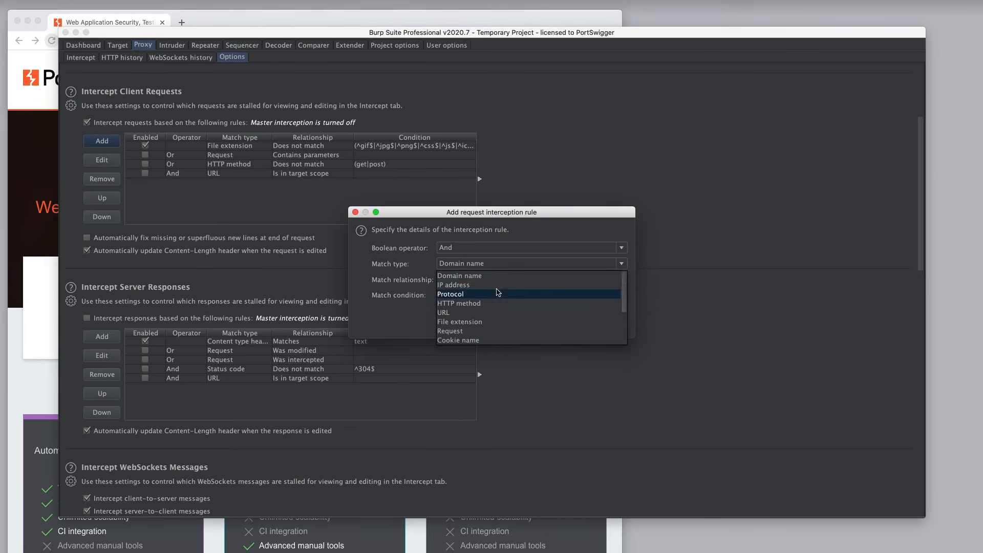
scroll(492, 292, down, 2)
click(424, 310)
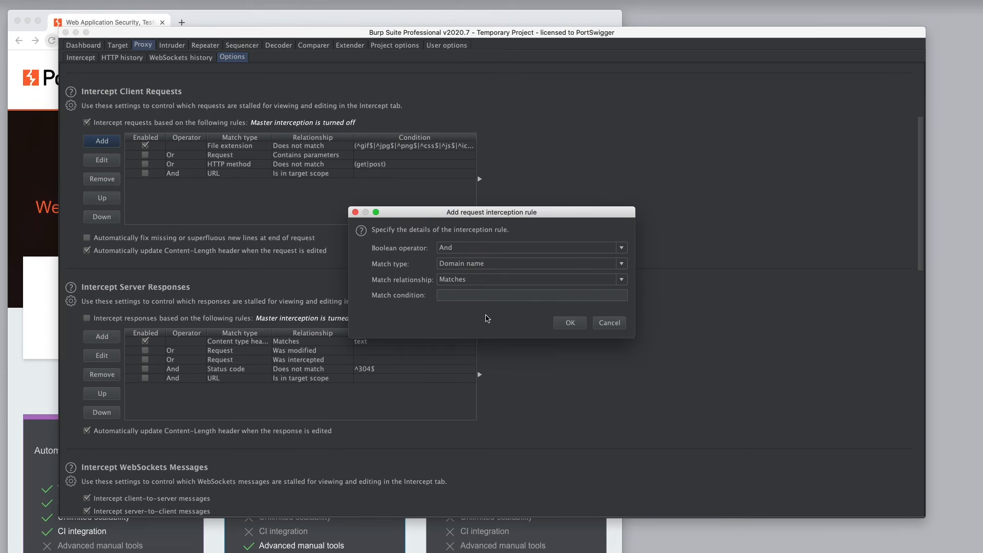
click(609, 323)
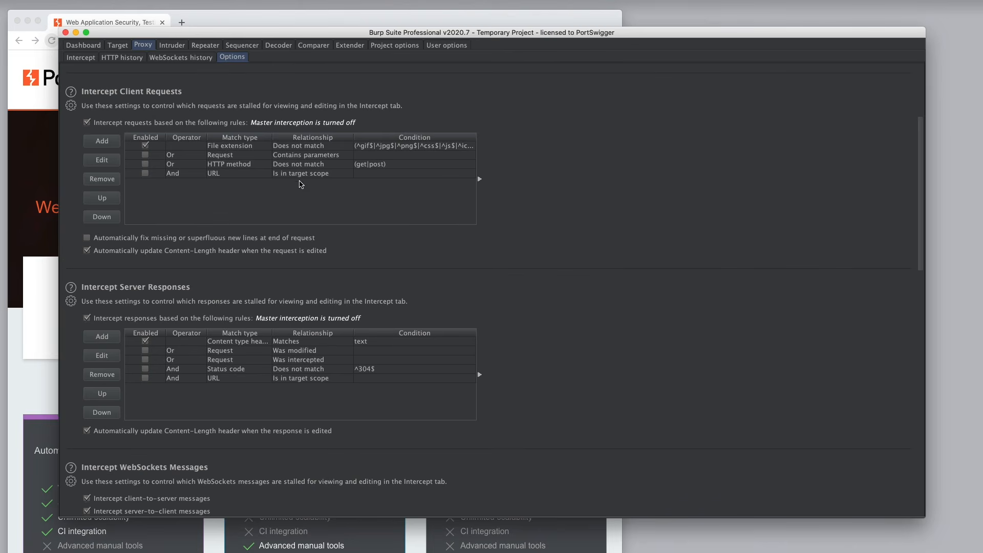
- Display the miscellaneous user options that control whether proxy interception is enabled at startup
click(445, 47)
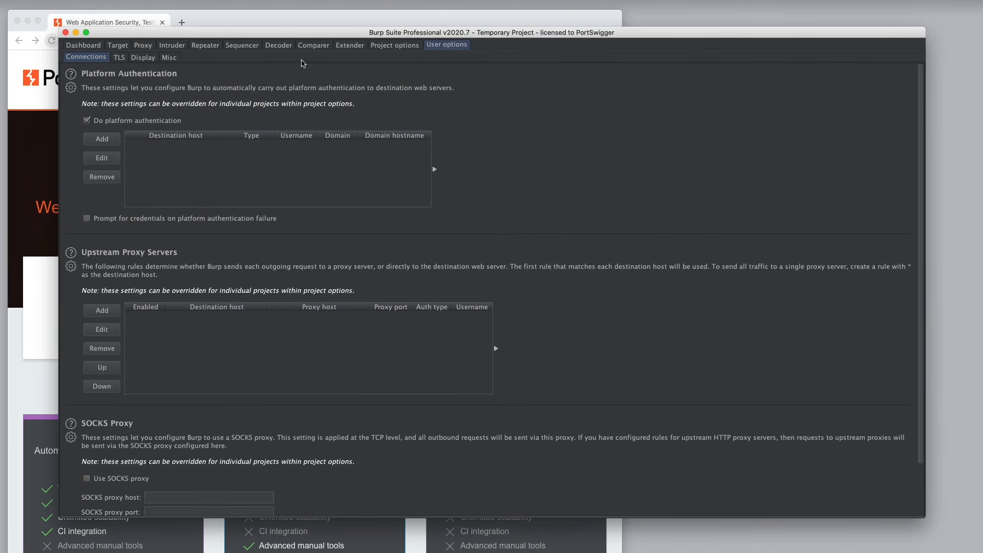
click(170, 58)
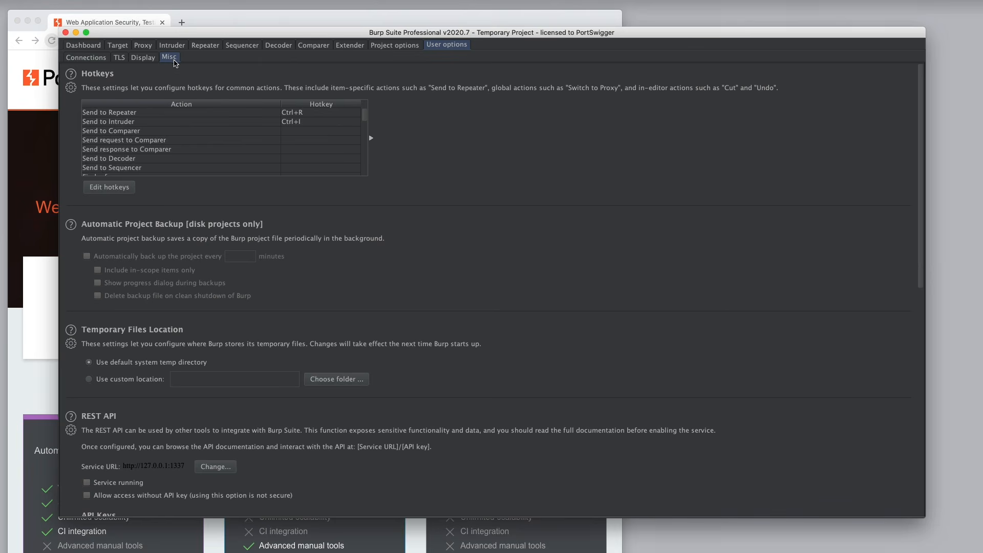
scroll(575, 280, down, 5)
scroll(576, 280, down, 4)
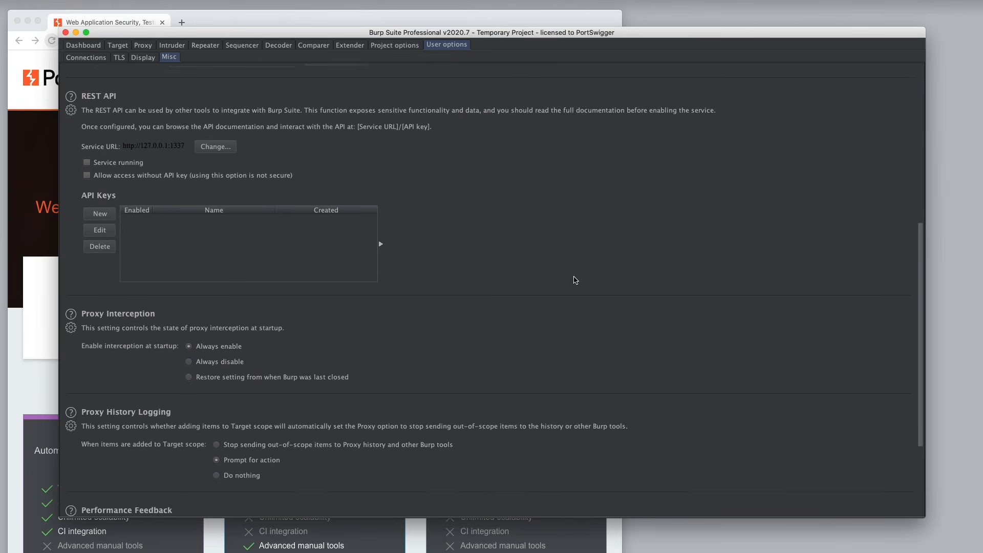